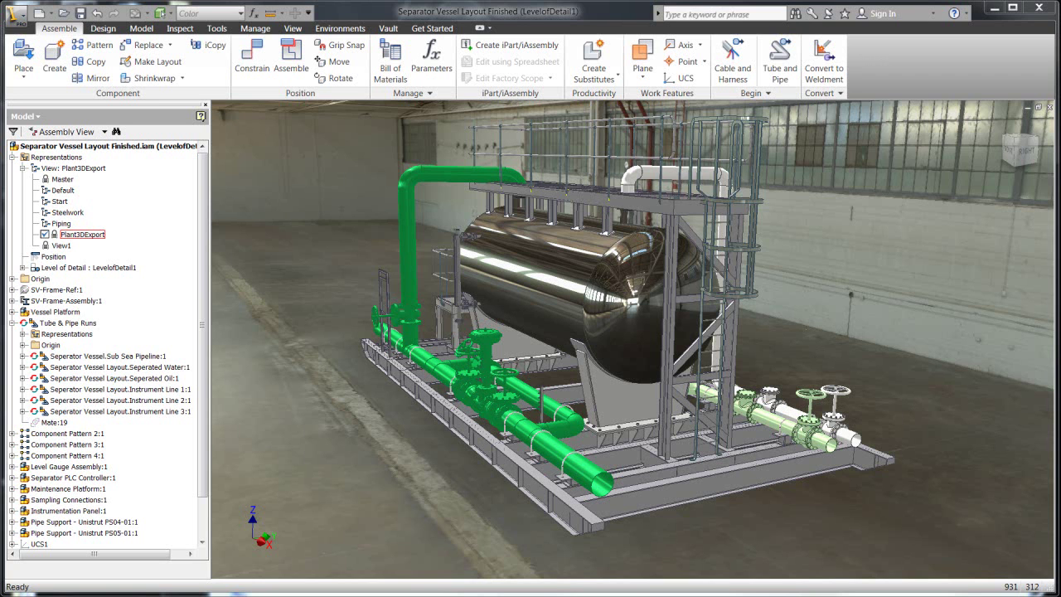
# Switch to the View1 view representation and return to Plant3DExport
pyautogui.click(60, 246)
pyautogui.doubleClick(45, 246)
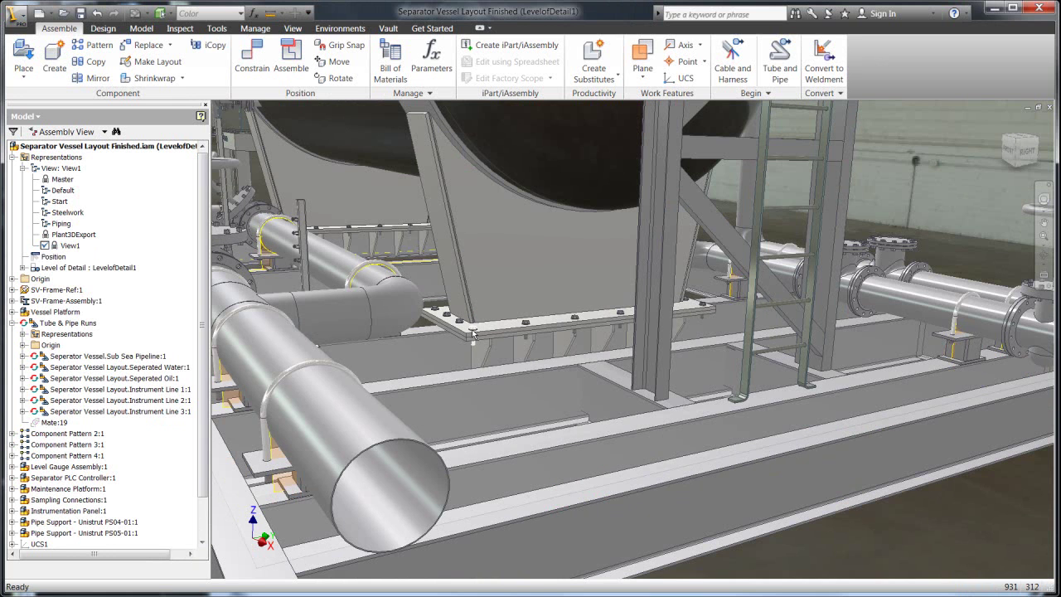
pyautogui.click(66, 234)
pyautogui.doubleClick(54, 239)
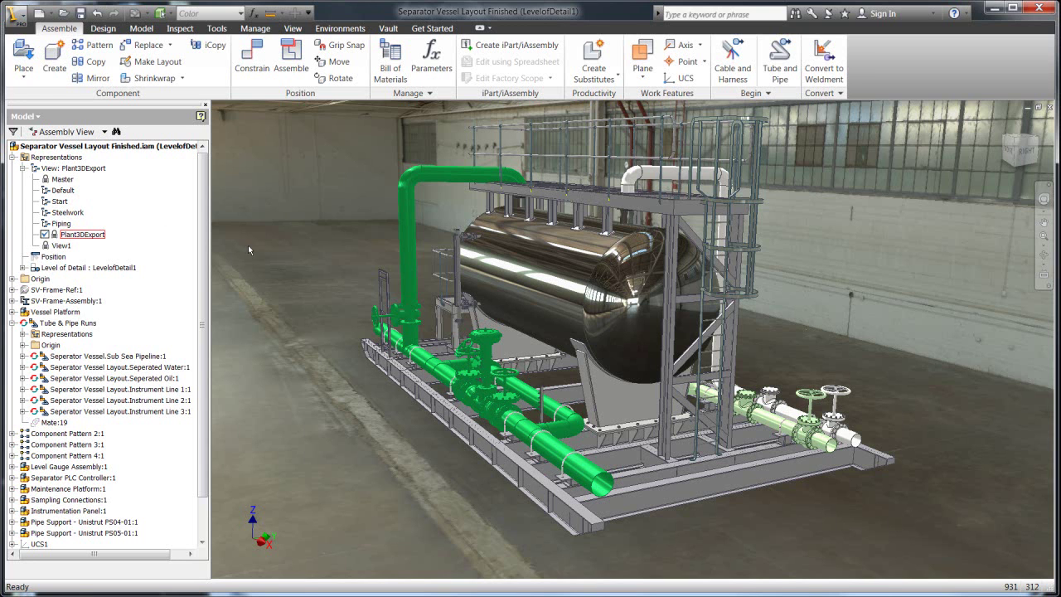
# Activate the View1 view representation and list the assembly's level of detail representations
pyautogui.click(58, 246)
pyautogui.doubleClick(58, 247)
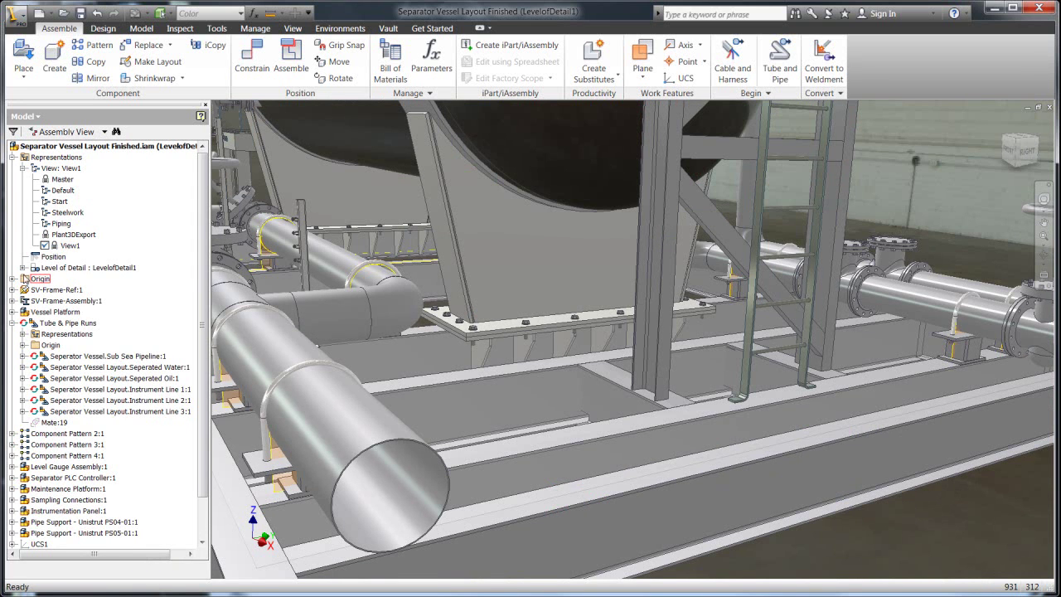
pyautogui.doubleClick(48, 268)
pyautogui.click(87, 290)
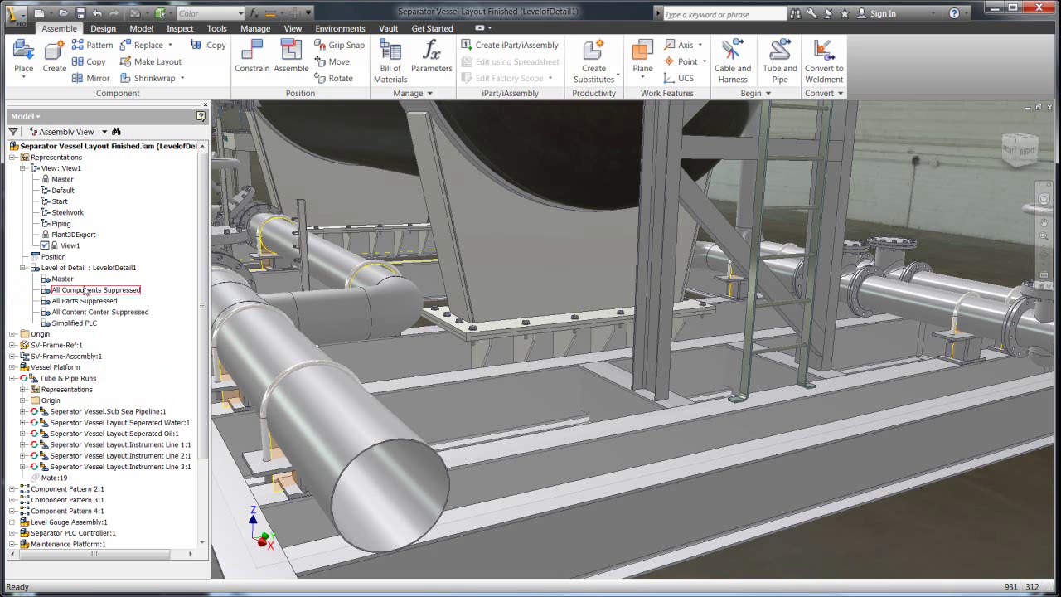
# Suppress the two U-bolt clamps nearest the open end of the large foreground pipe
pyautogui.rightClick(286, 380)
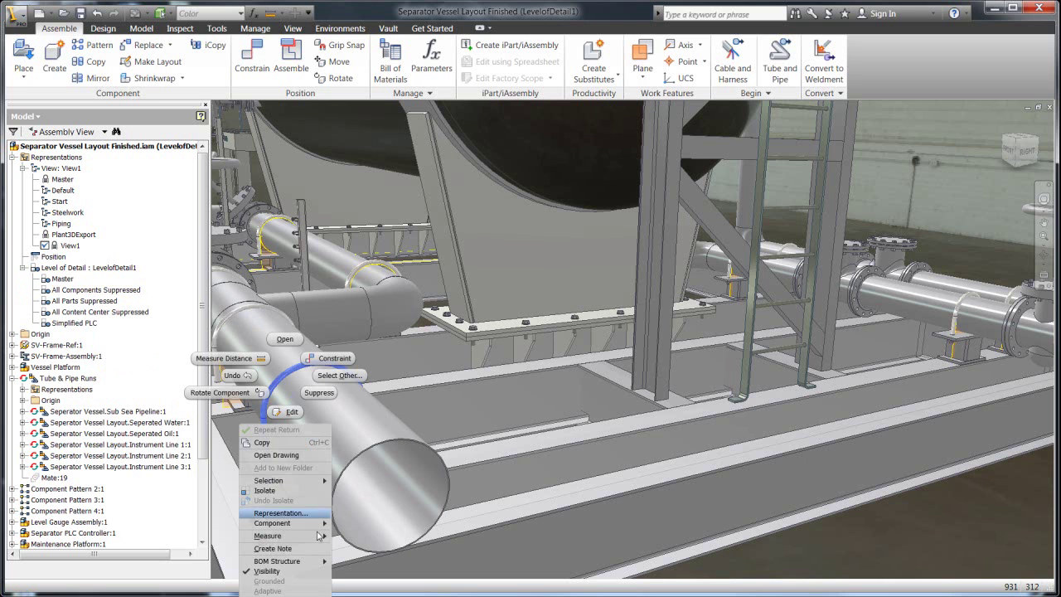
pyautogui.click(319, 392)
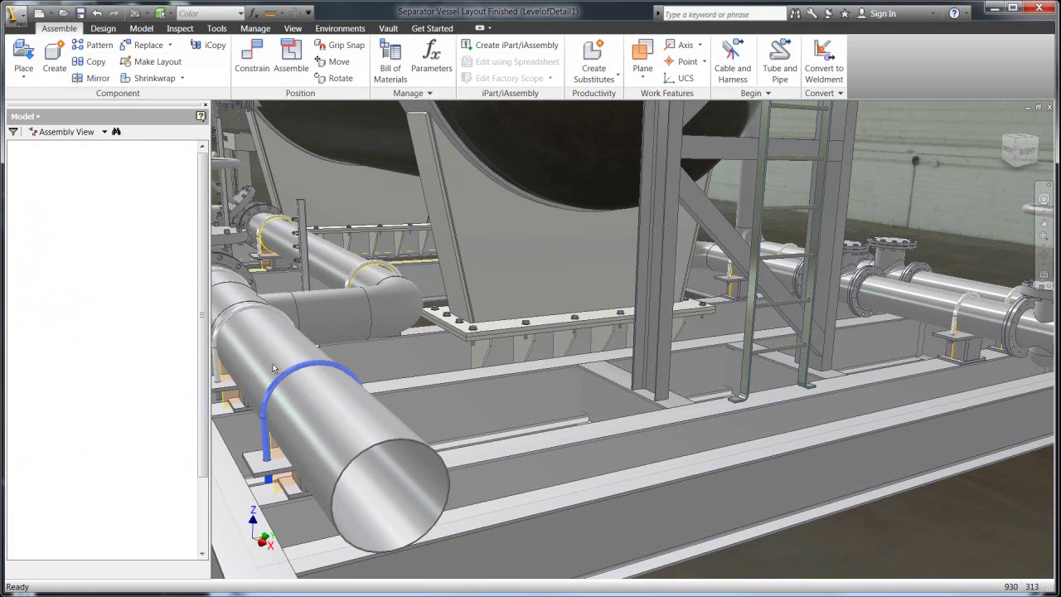
pyautogui.rightClick(238, 317)
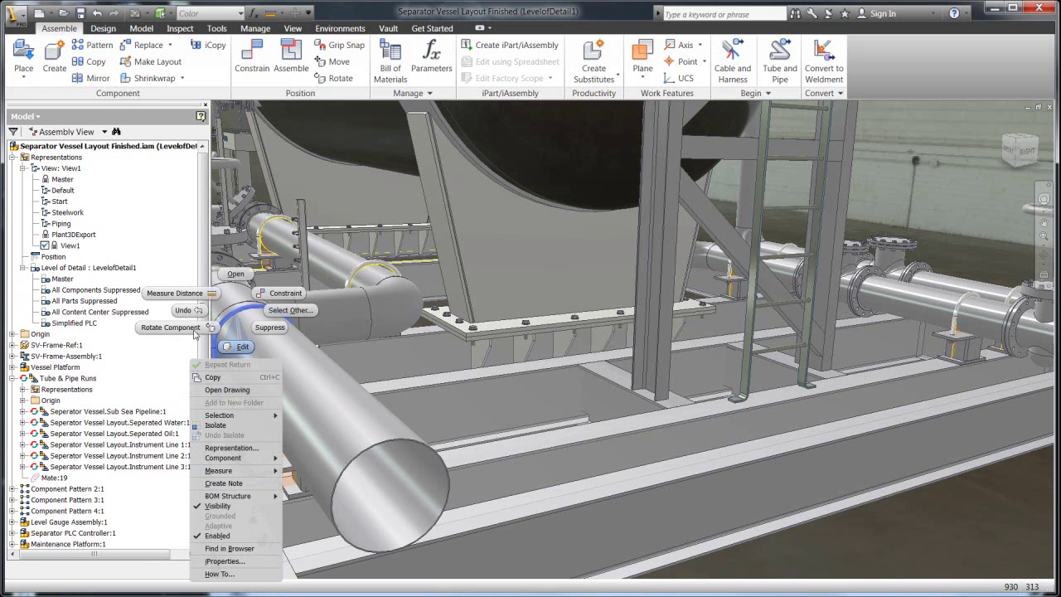
pyautogui.click(252, 326)
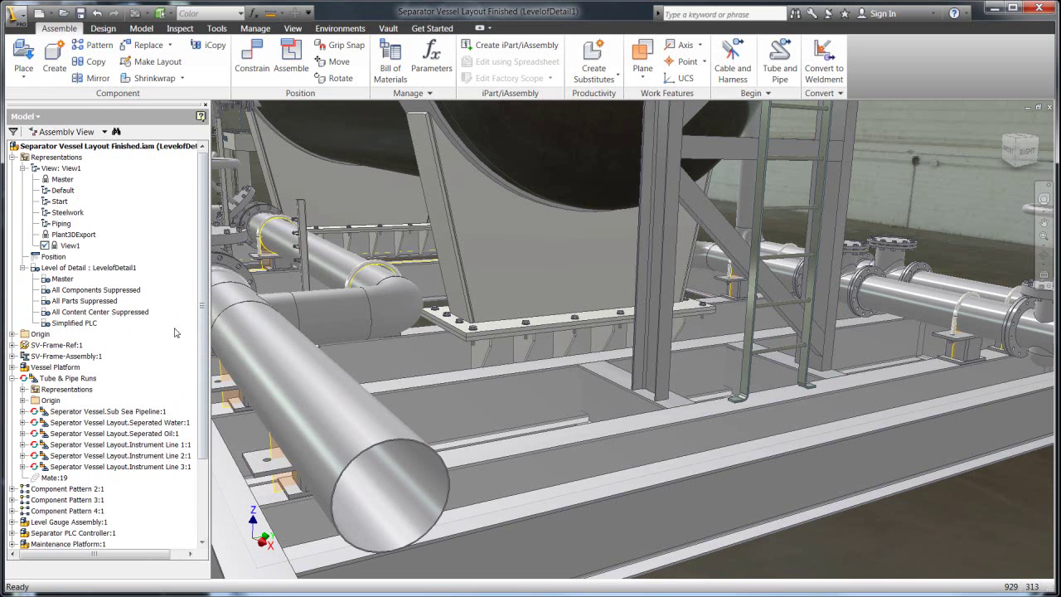
# Activate the Simplified PLC level of detail for the vessel assembly
pyautogui.doubleClick(60, 325)
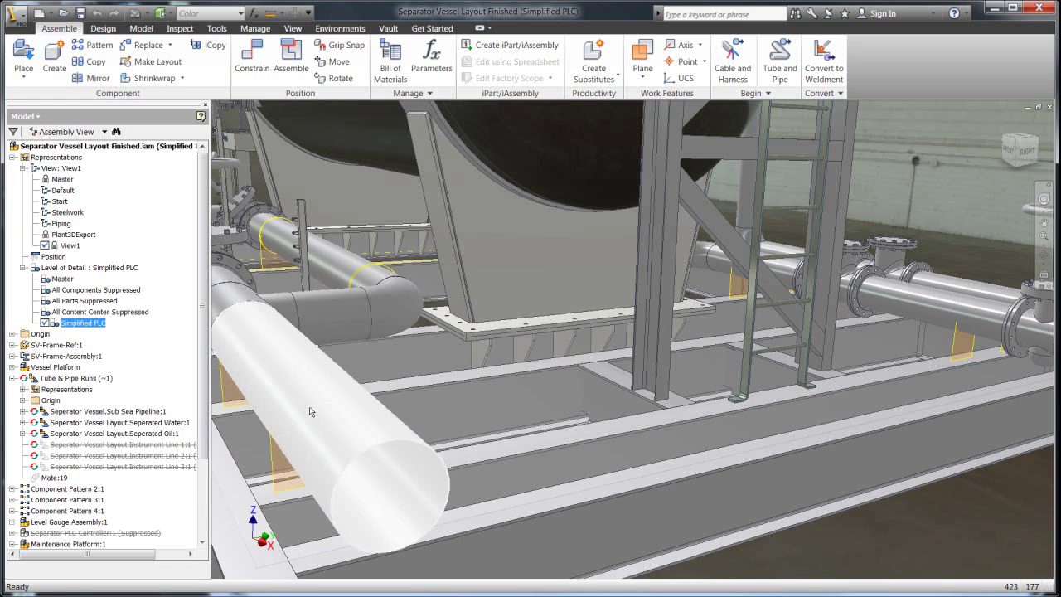
pyautogui.moveTo(478, 330)
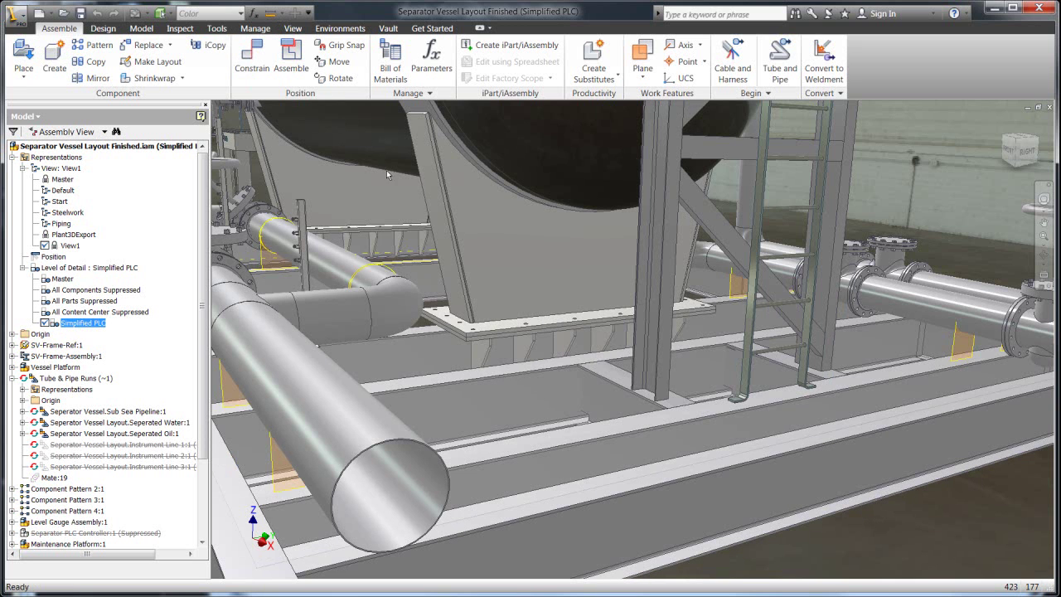
pyautogui.press('F6')
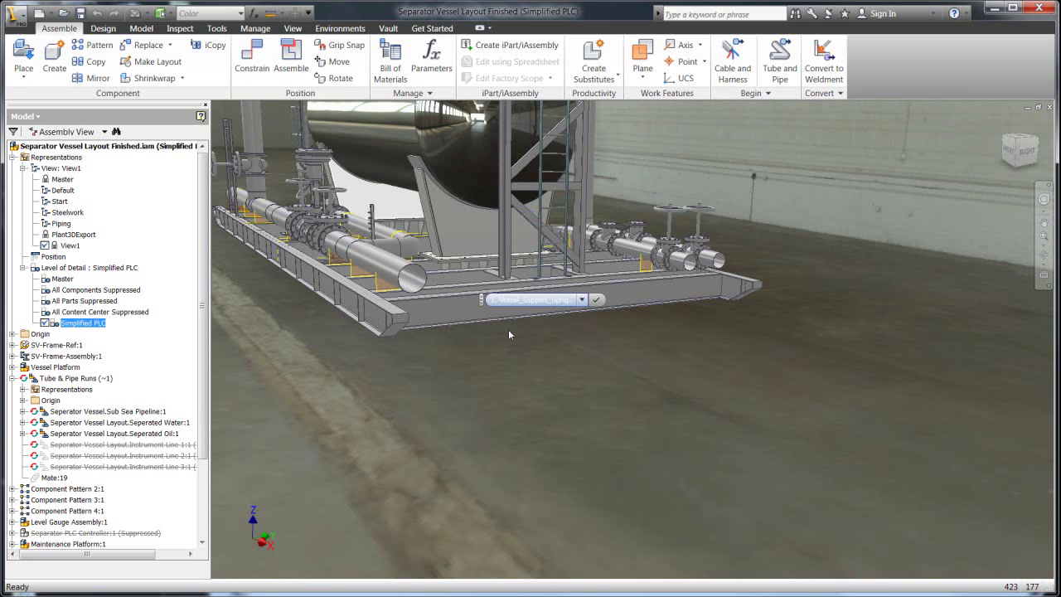
pyautogui.moveTo(452, 349); pyautogui.dragTo(565, 500, button='middle')
pyautogui.scroll(3, 458, 358)
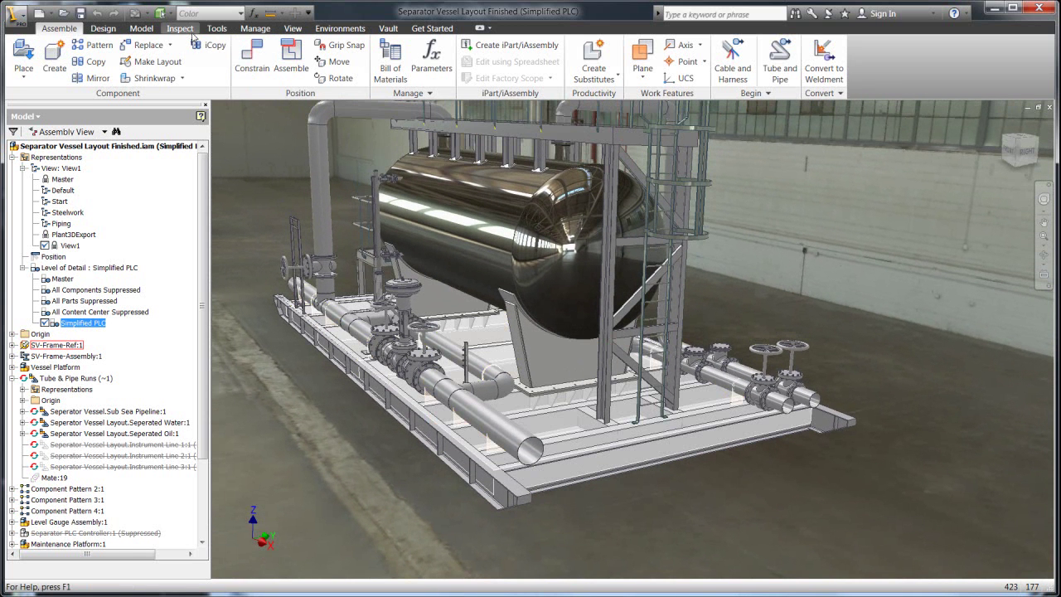
# Enter the BIM Exchange environment for the simplified vessel assembly
pyautogui.click(340, 28)
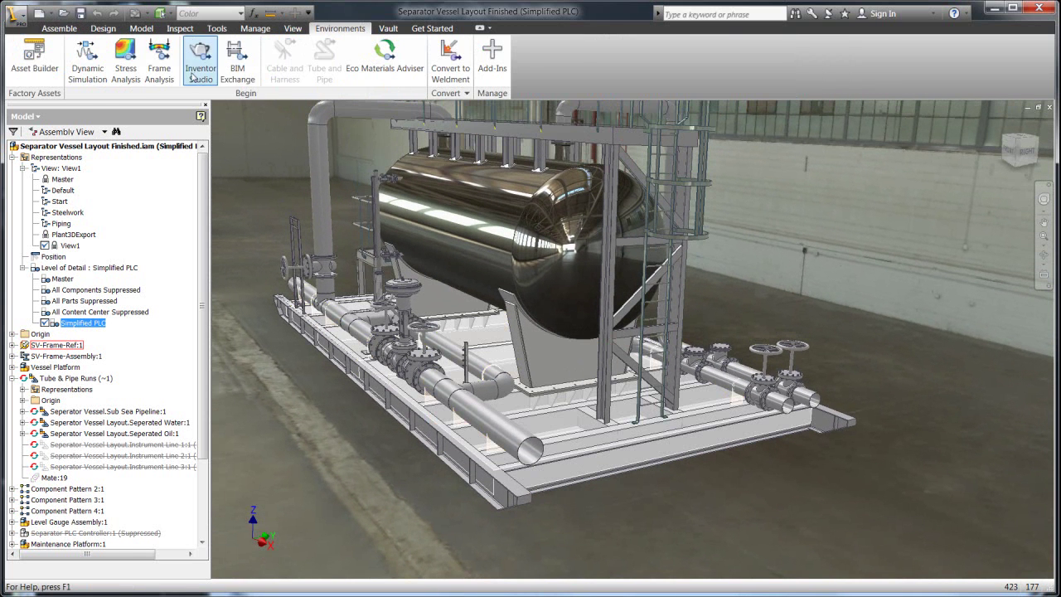
pyautogui.click(241, 63)
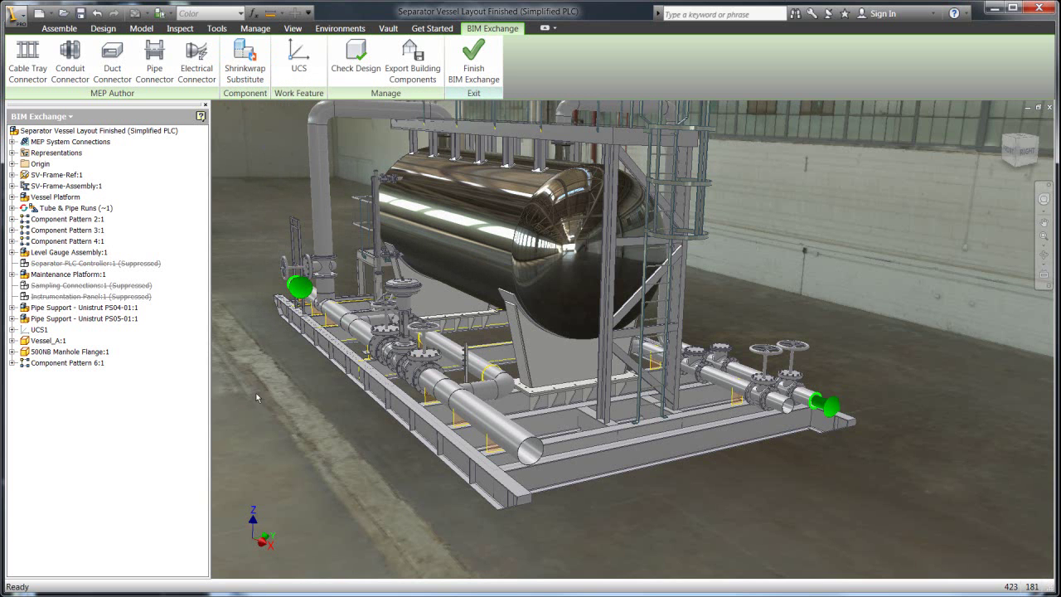
pyautogui.moveTo(261, 388); pyautogui.dragTo(304, 379, button='middle')
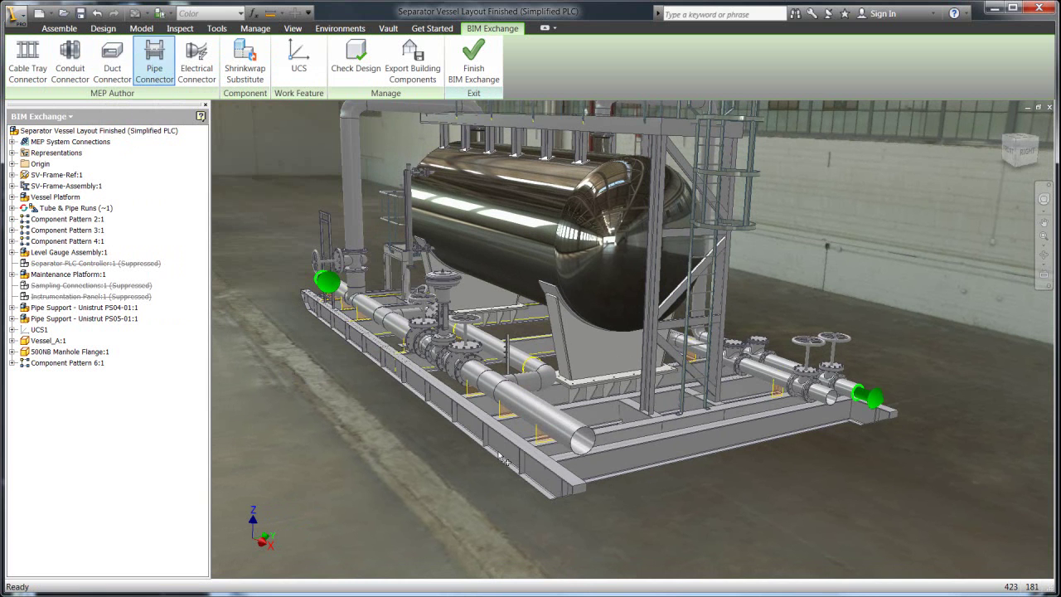
# Add a circular pipe connector with nominal diameter 8 and system type Other to the unconnected small pipe end beside the ladder
pyautogui.click(157, 52)
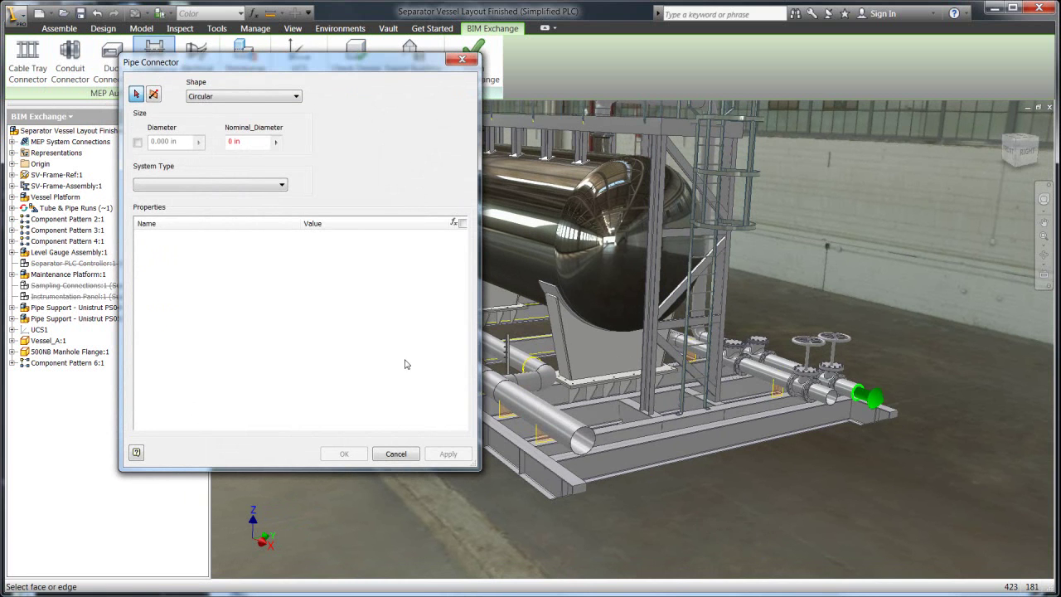
pyautogui.click(838, 418)
pyautogui.scroll(-3, 839, 418)
pyautogui.scroll(6, 820, 374)
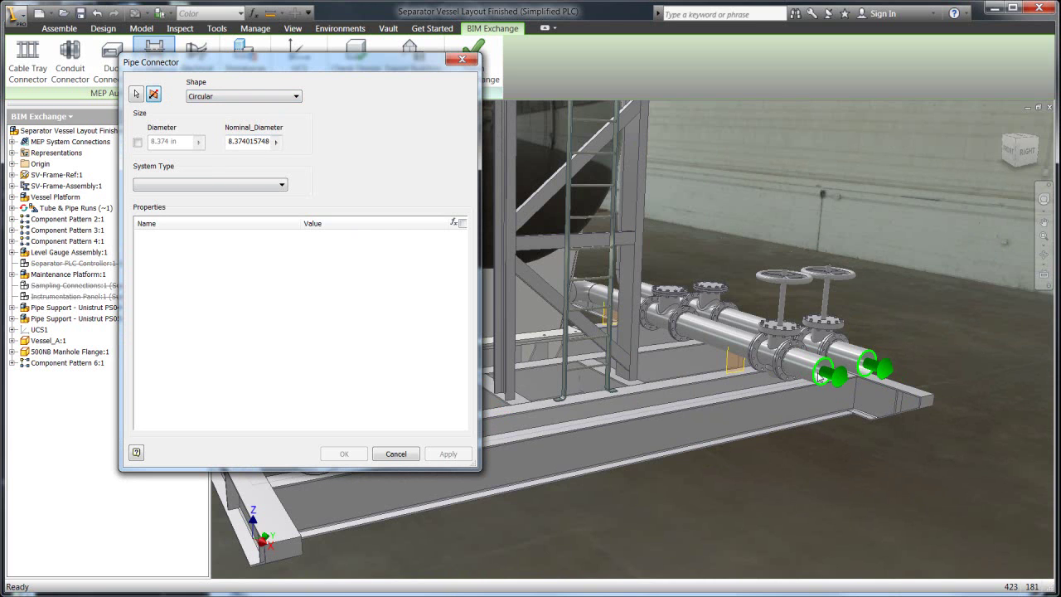
pyautogui.click(232, 142)
pyautogui.write('8')
pyautogui.click(273, 184)
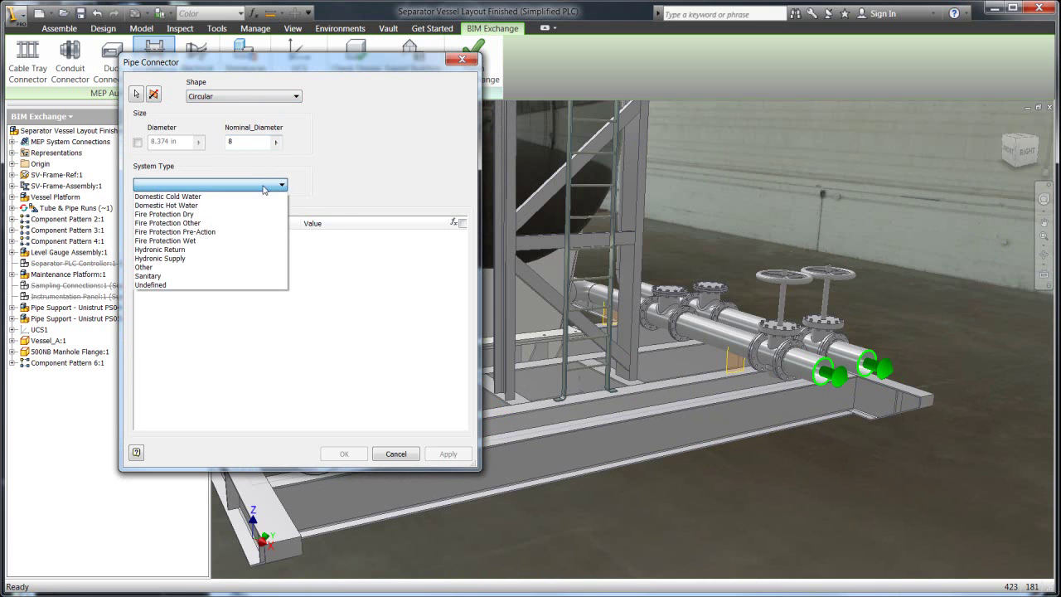
pyautogui.click(195, 267)
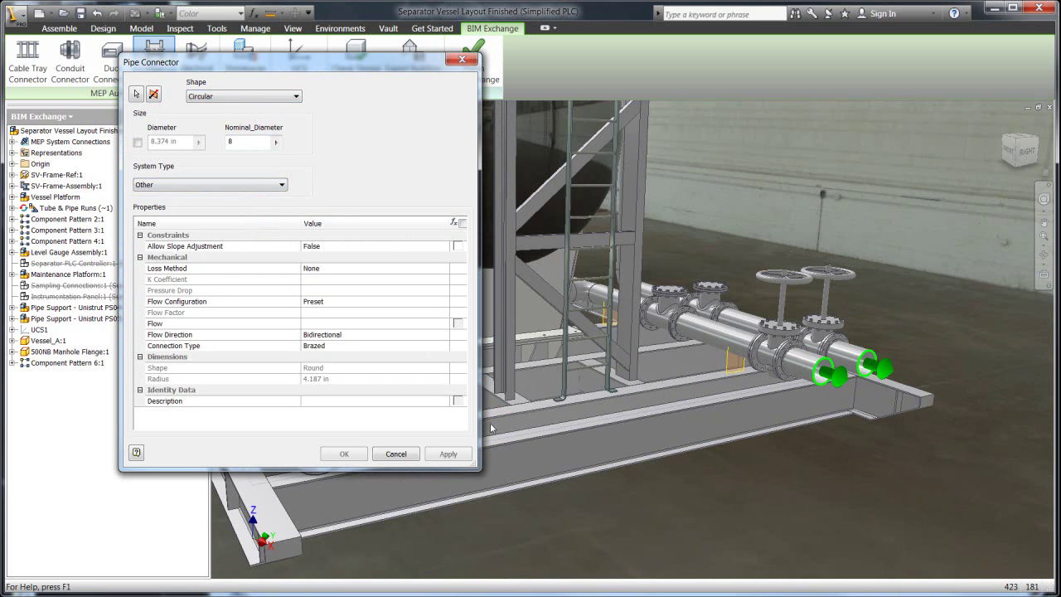
pyautogui.click(448, 455)
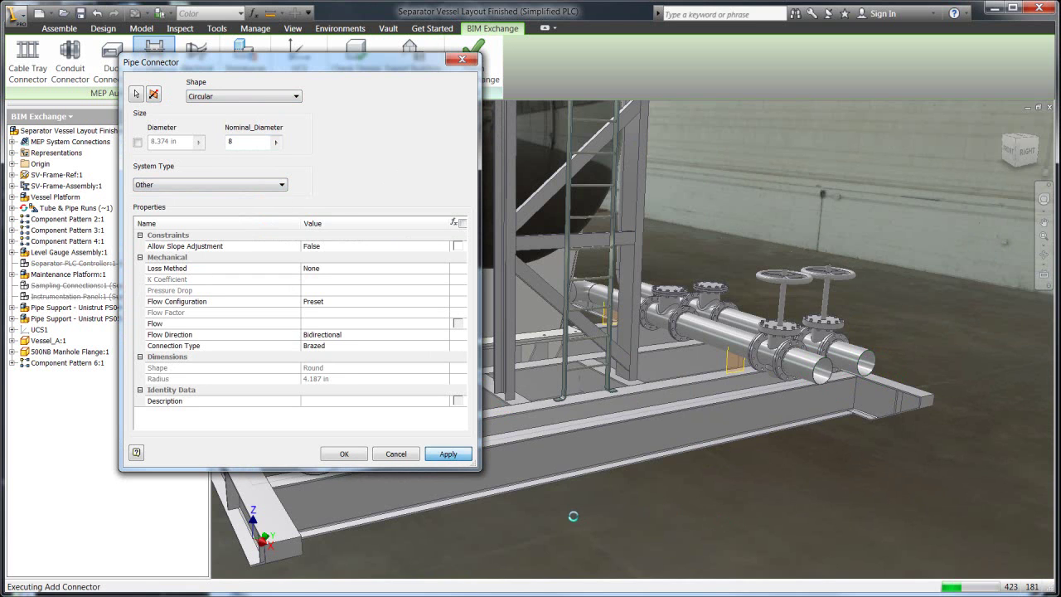
# Add an outward-facing circular pipe connector with nominal diameter 12 and system type Other to the large foreground pipe's open end
pyautogui.scroll(5, 577, 433)
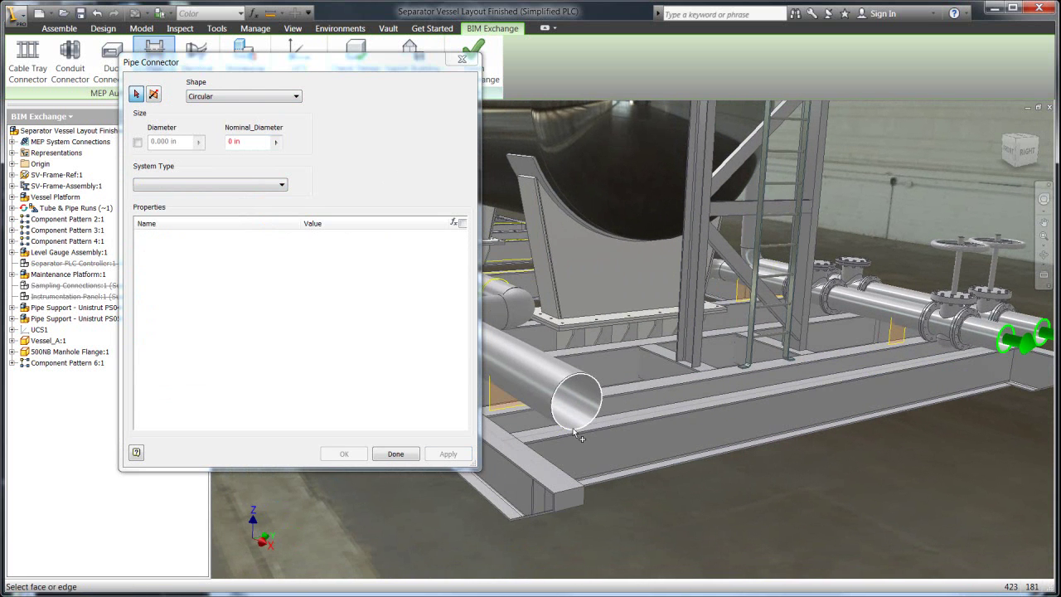
pyautogui.click(577, 430)
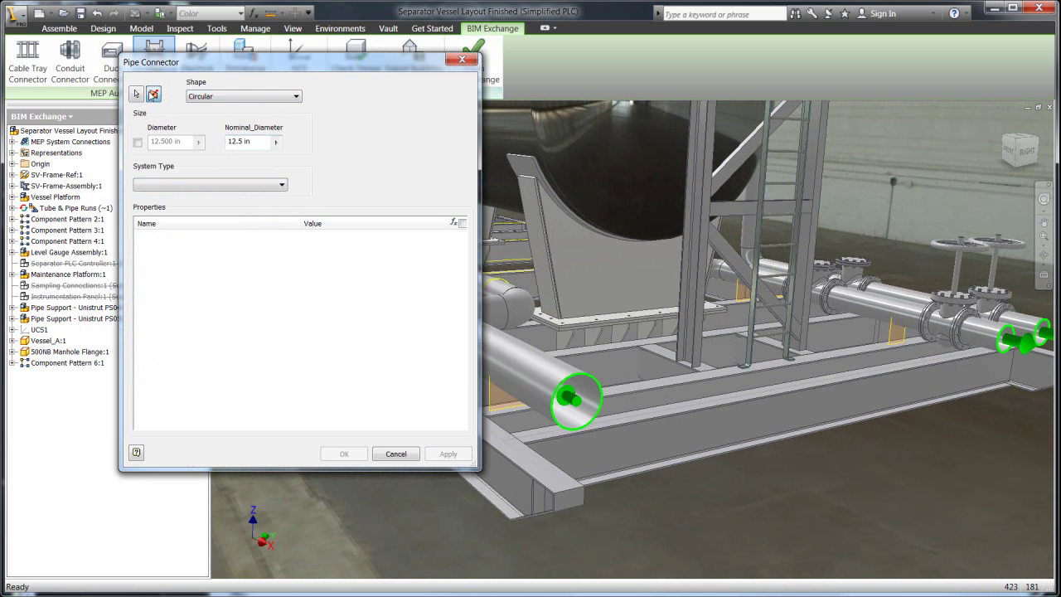
pyautogui.click(247, 142)
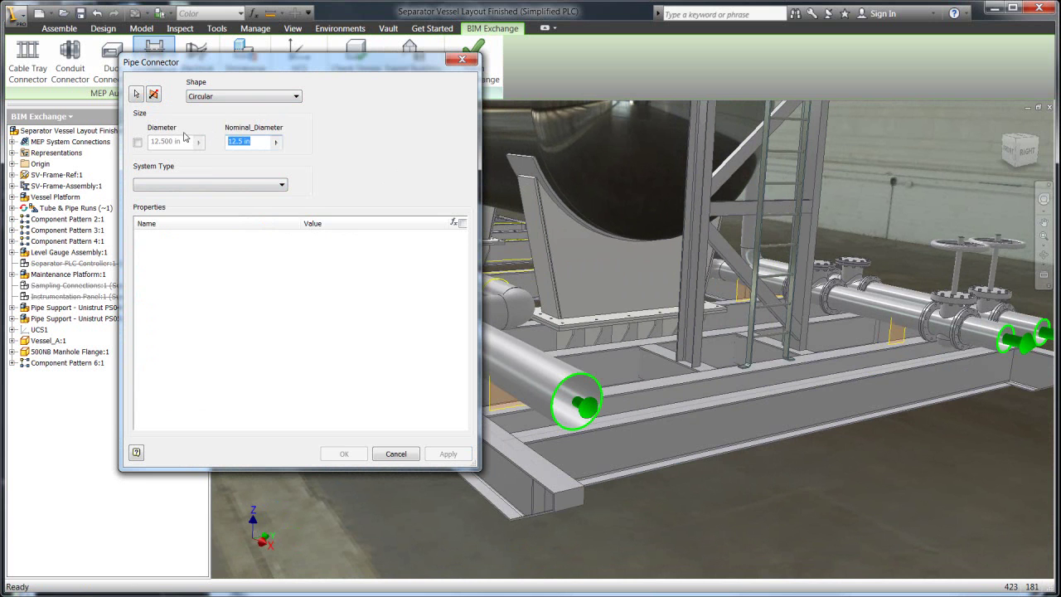
pyautogui.write('12')
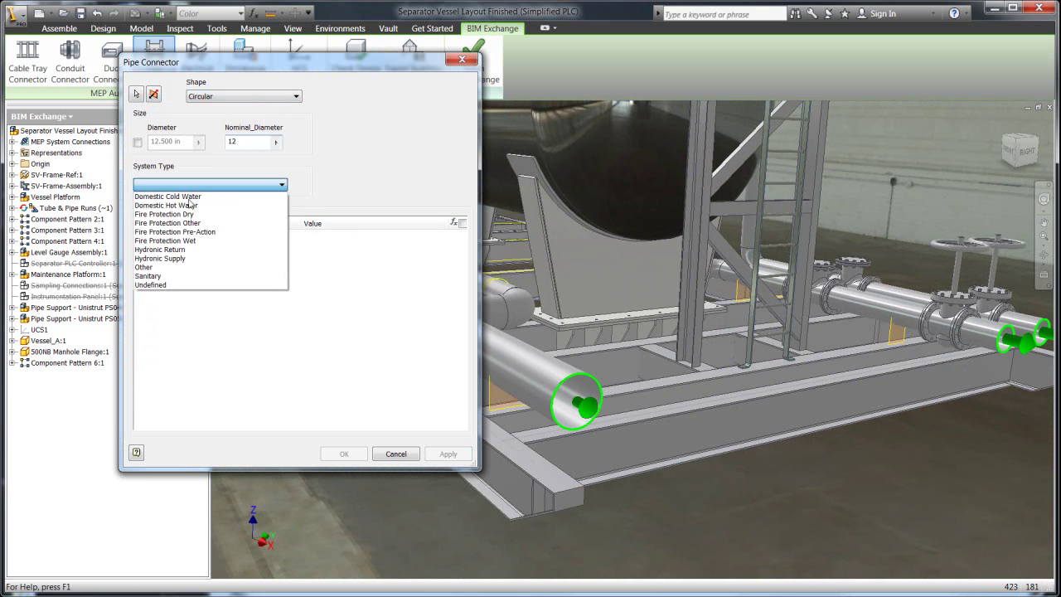
pyautogui.click(146, 267)
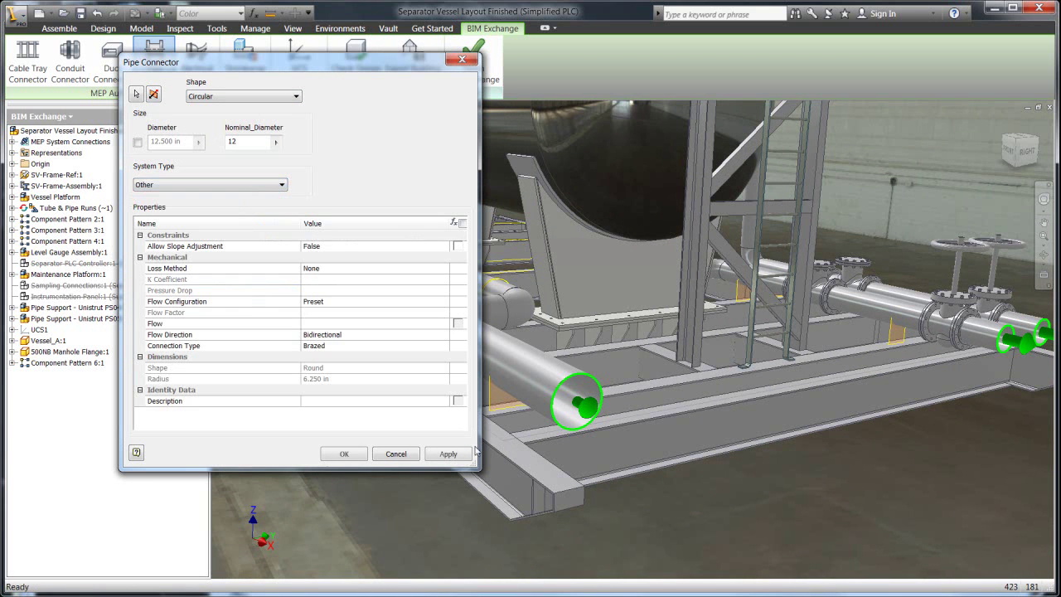
pyautogui.click(425, 455)
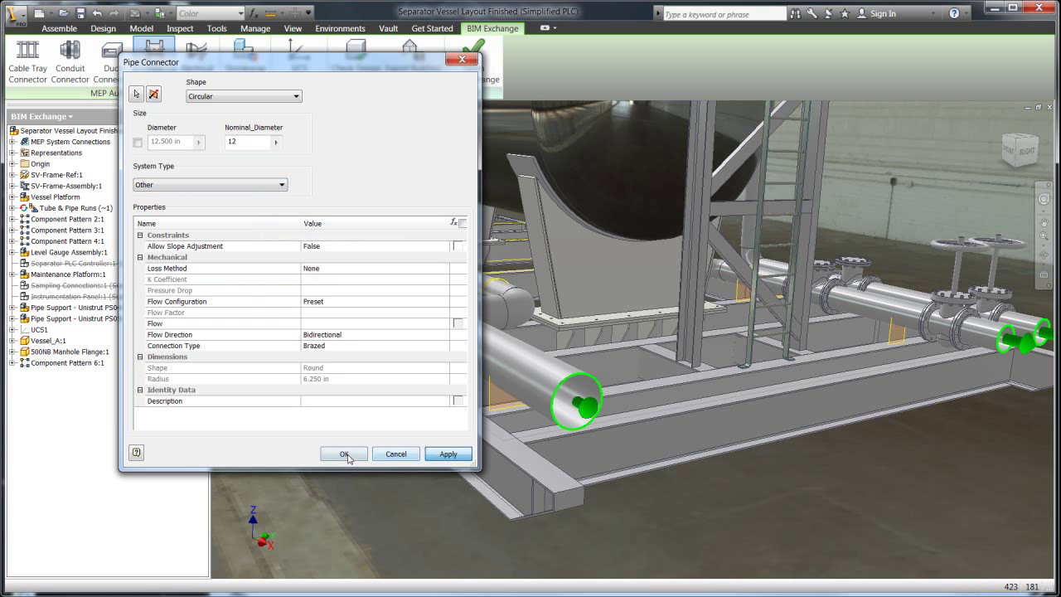
pyautogui.click(396, 454)
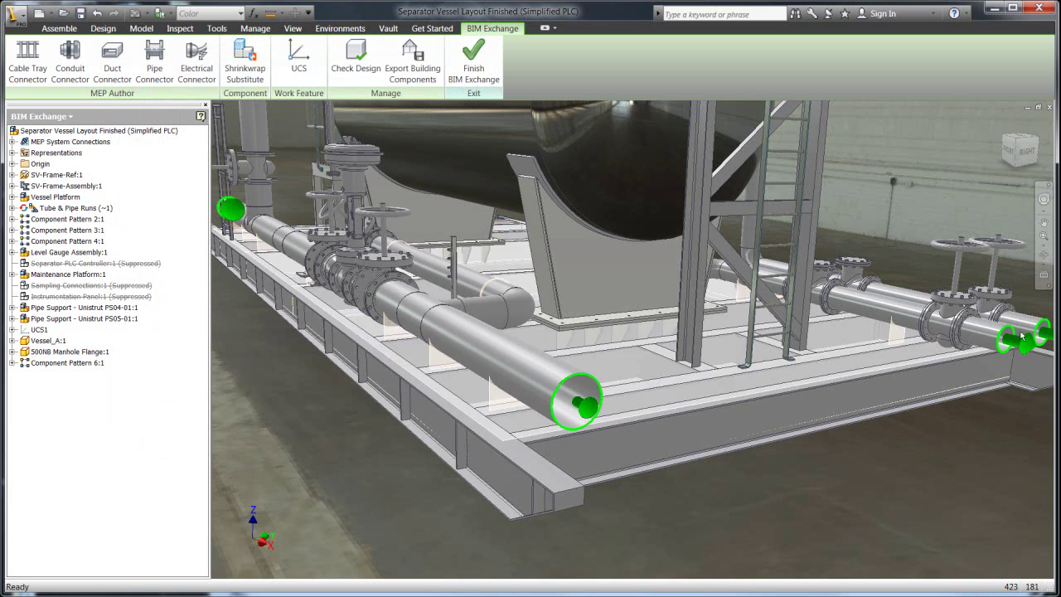
# Start a shrinkwrap substitute part of the whole assembly, continuing past the unsaved level of detail changes and the style conflict
pyautogui.press('F6')
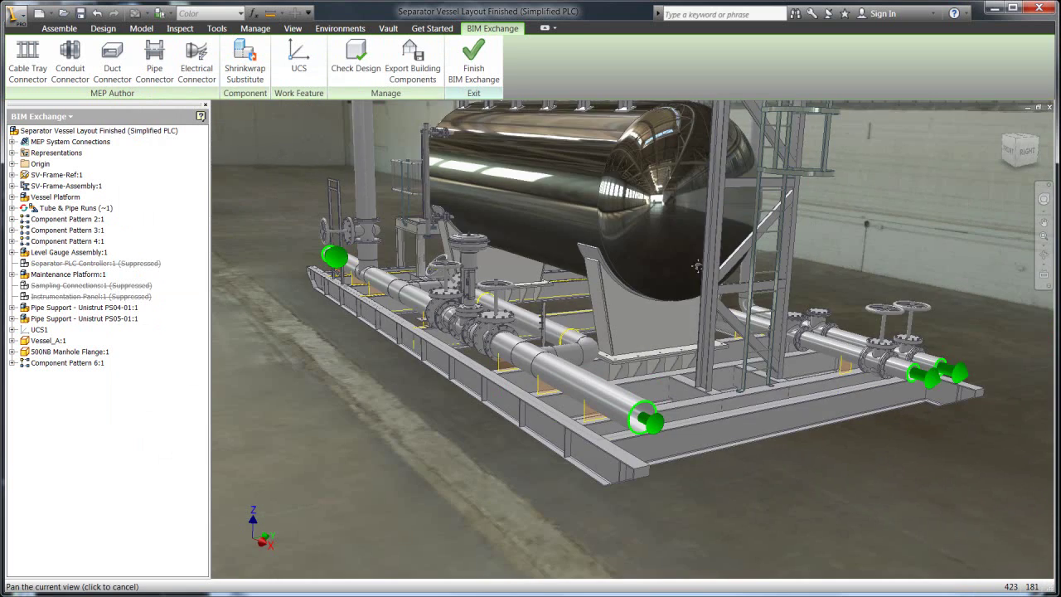
pyautogui.keyDown('shift'); pyautogui.moveTo(697, 266); pyautogui.dragTo(611, 336, button='middle'); pyautogui.keyUp('shift')
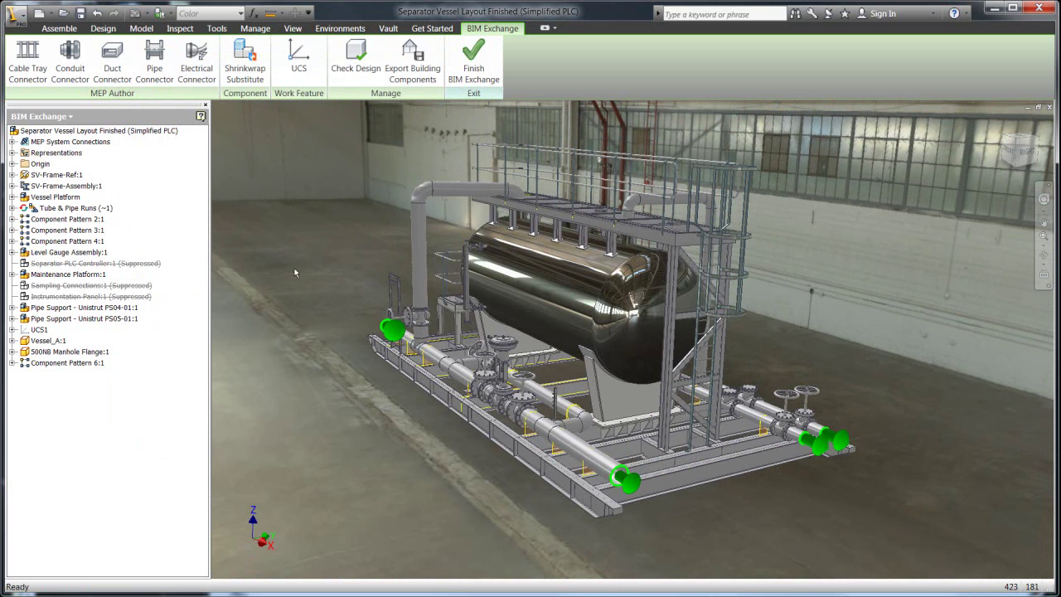
pyautogui.click(238, 53)
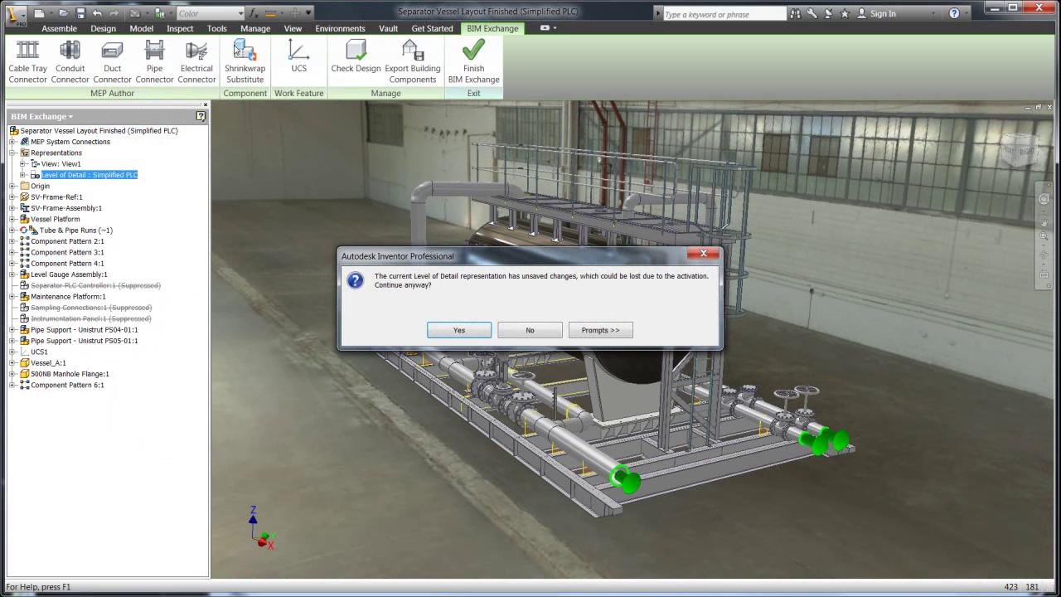
pyautogui.click(463, 331)
pyautogui.click(454, 196)
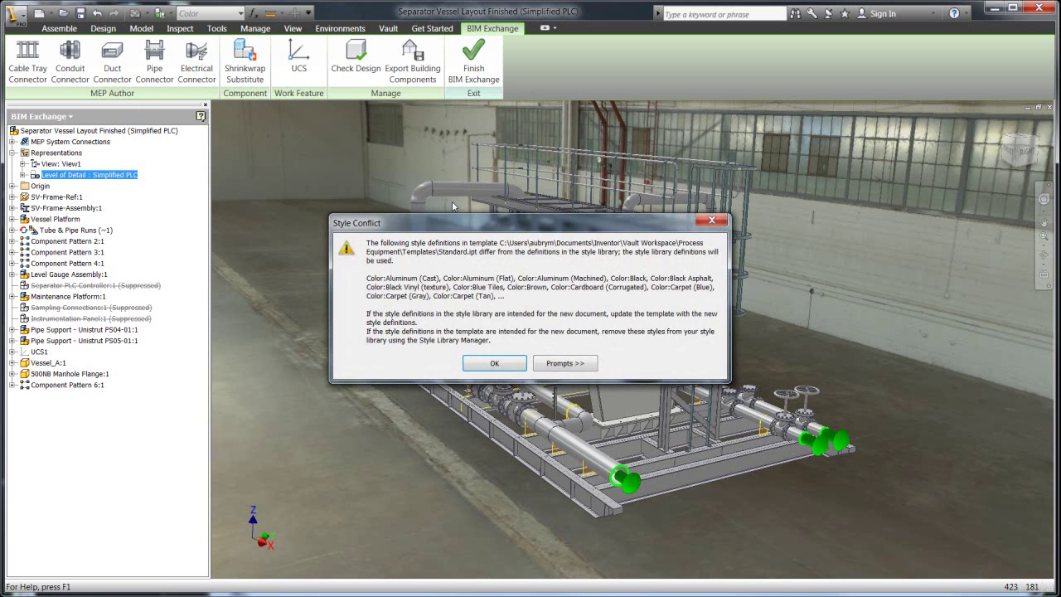
pyautogui.click(495, 363)
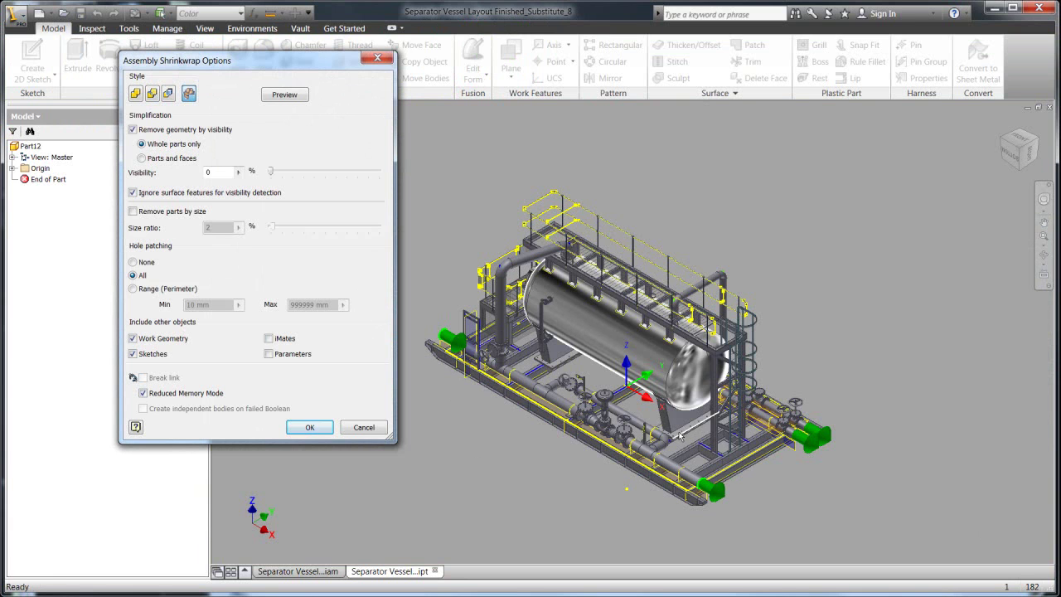
# Examine the piping, the frame and the large pipe's connector in the shrinkwrap substitute part
pyautogui.scroll(-2, 678, 438)
pyautogui.scroll(5, 678, 437)
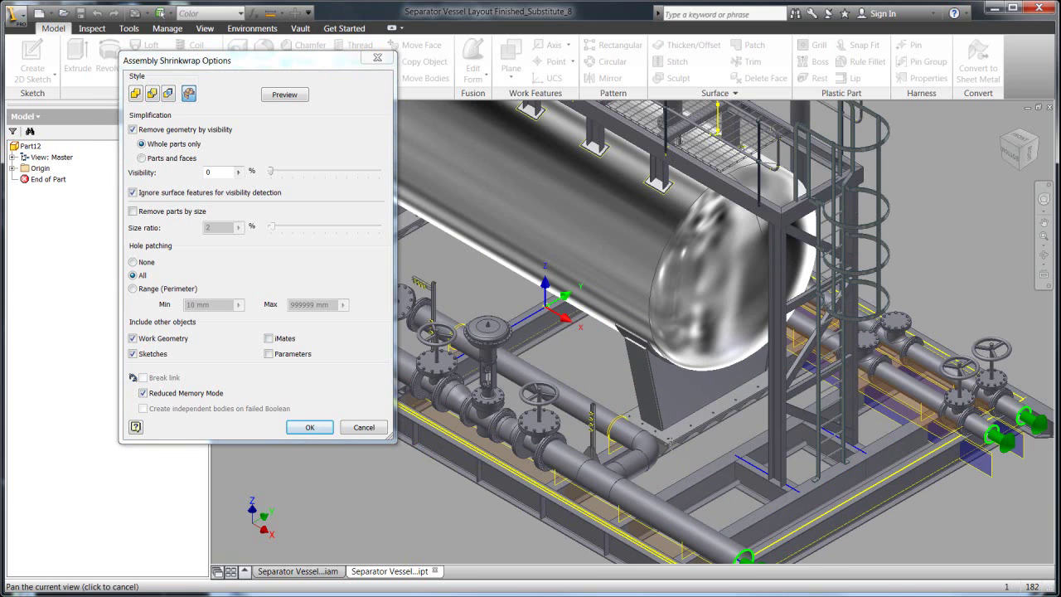
pyautogui.moveTo(629, 386); pyautogui.dragTo(609, 352, button='middle')
pyautogui.scroll(5, 604, 349)
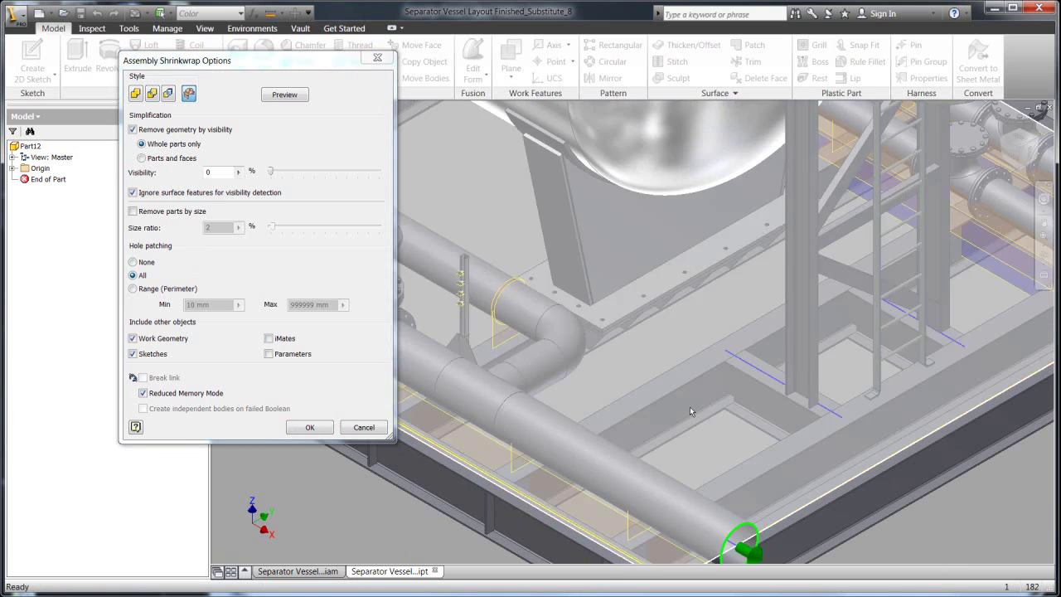
pyautogui.scroll(5, 672, 382)
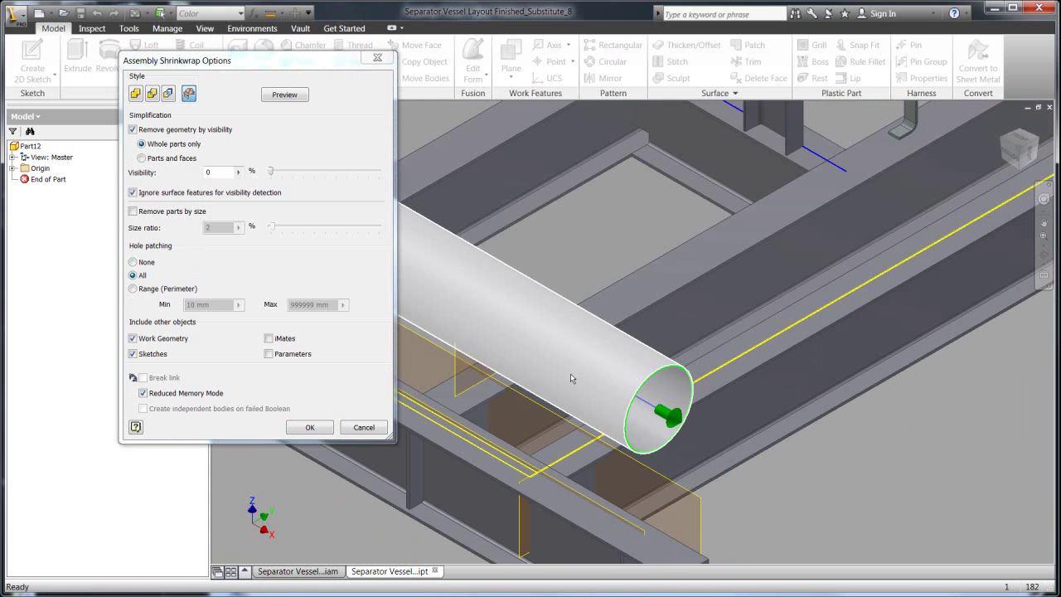
# Preview the shrinkwrap with whole-part visibility removal and all holes patched, and create the substitute with these options
pyautogui.scroll(-5, 571, 378)
pyautogui.moveTo(520, 347); pyautogui.dragTo(652, 421, button='middle')
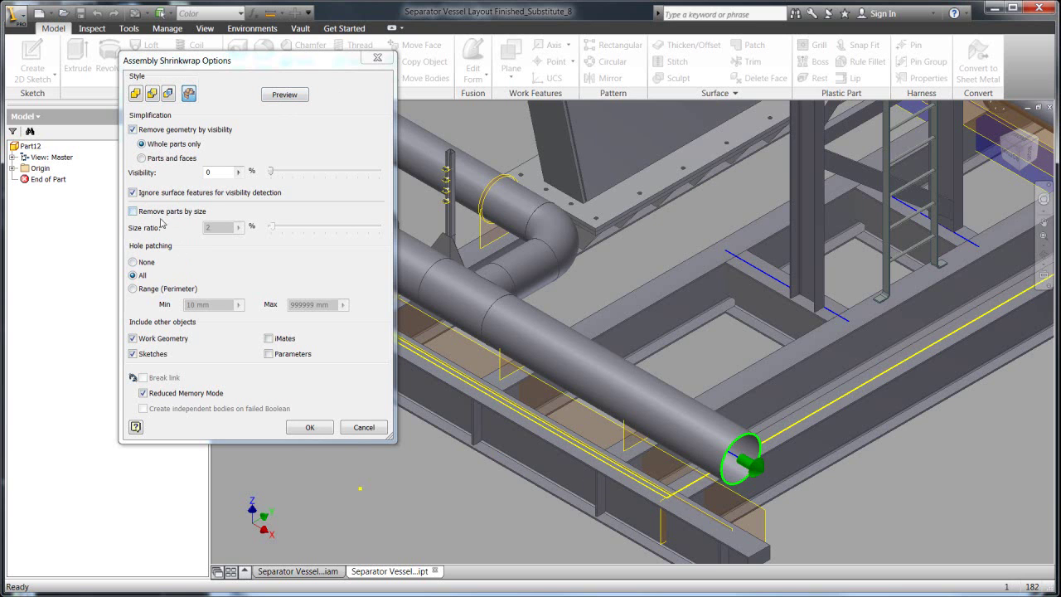
pyautogui.click(284, 95)
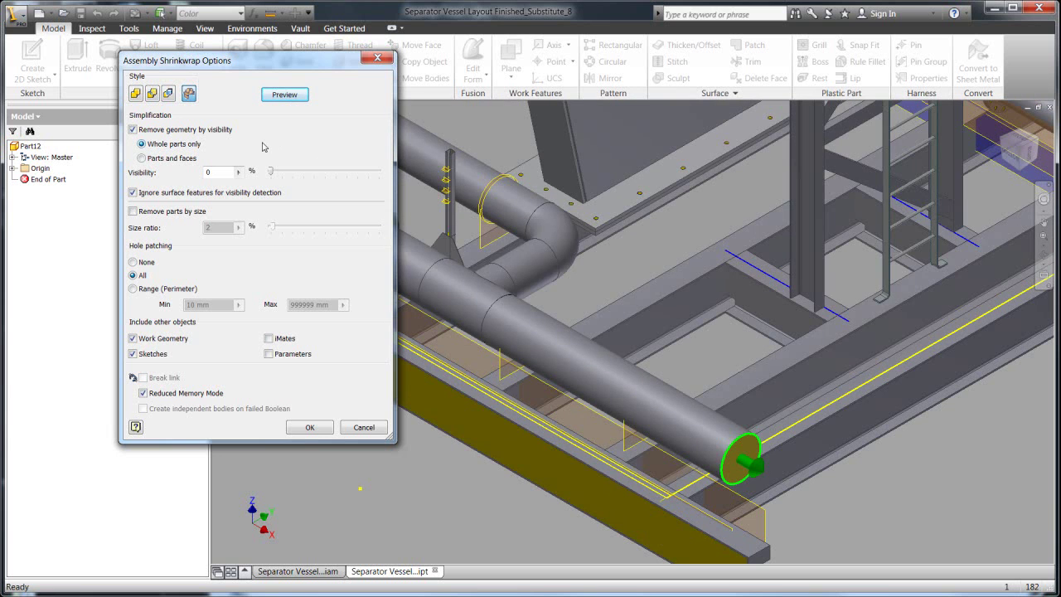
pyautogui.click(311, 430)
pyautogui.click(212, 284)
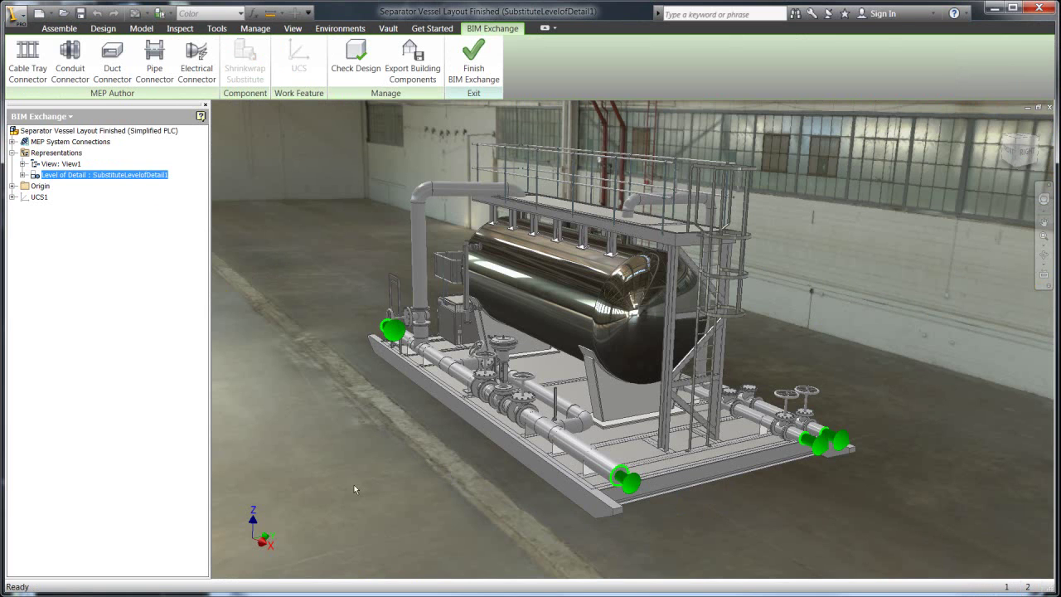
# Start a building components export and enter description Sea Water Separator Vessel, manufacturer Autodesk and model P9000
pyautogui.click(408, 73)
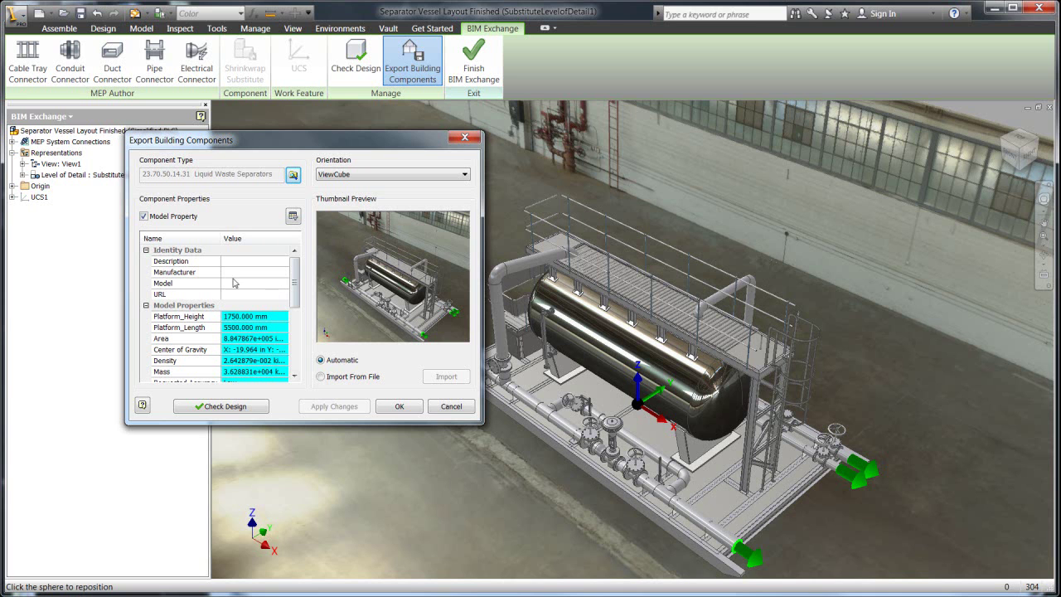
pyautogui.click(230, 262)
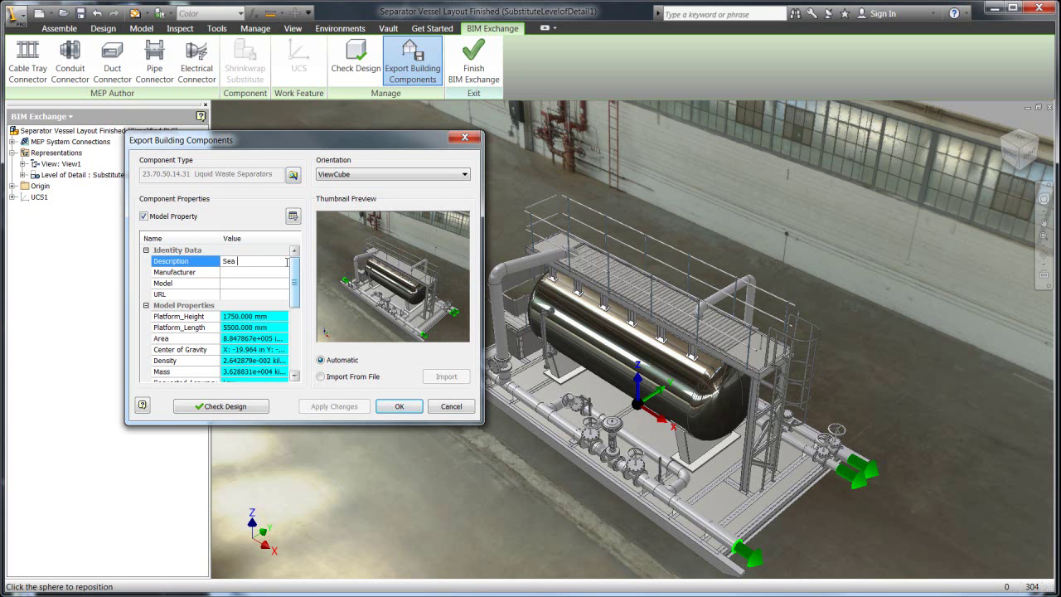
pyautogui.write('r Separator Vessel')
pyautogui.click(274, 271)
pyautogui.write('Autodesk')
pyautogui.click(247, 286)
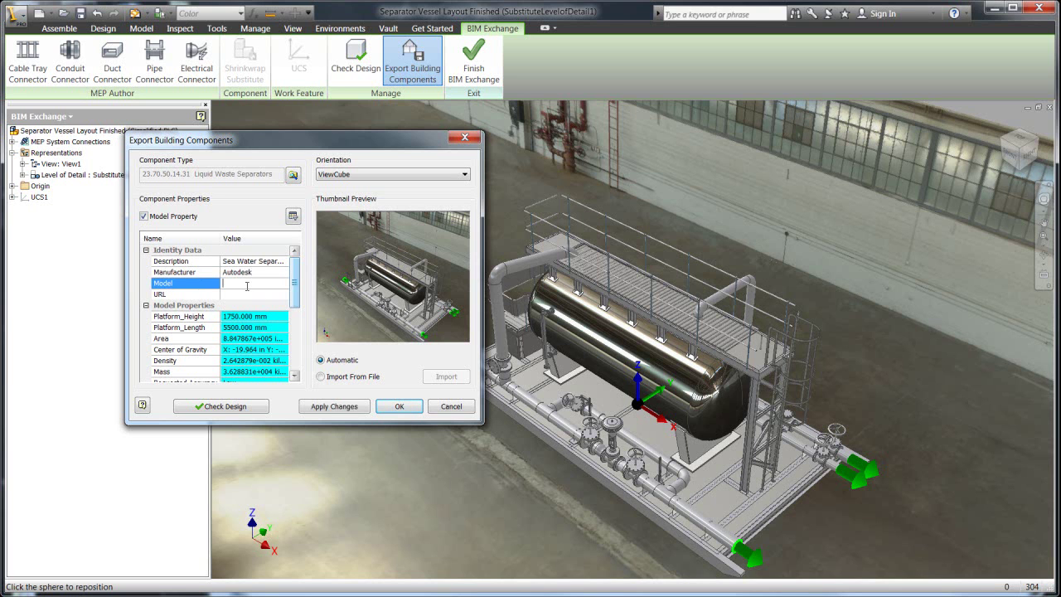
pyautogui.write('P9000')
# Set the export's component type to OmniClass 23.70.50.14.31 Liquid Waste Separators
pyautogui.click(292, 175)
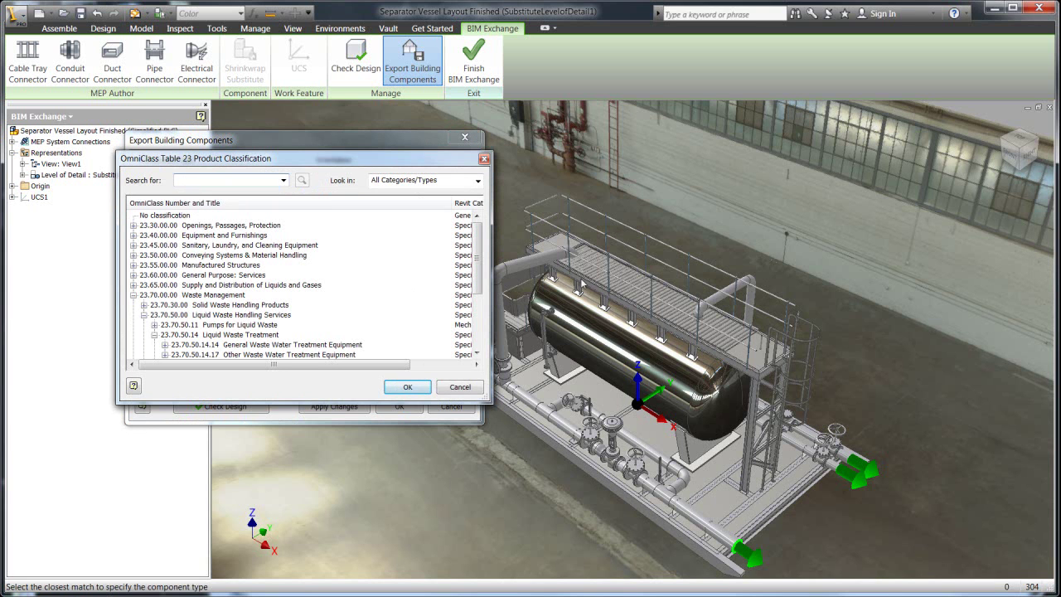
pyautogui.moveTo(483, 264); pyautogui.dragTo(483, 315)
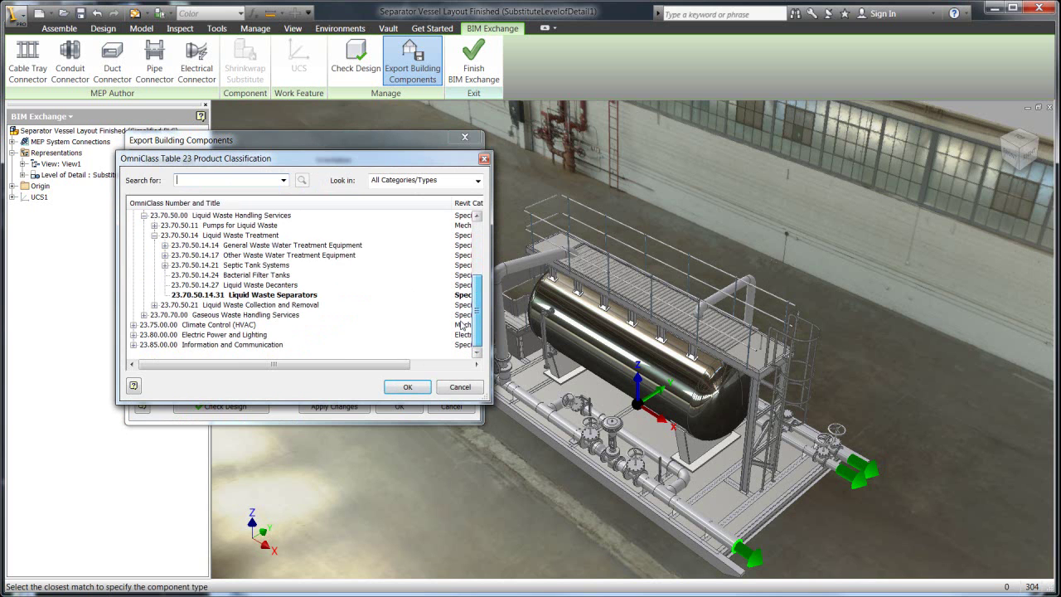
pyautogui.click(258, 297)
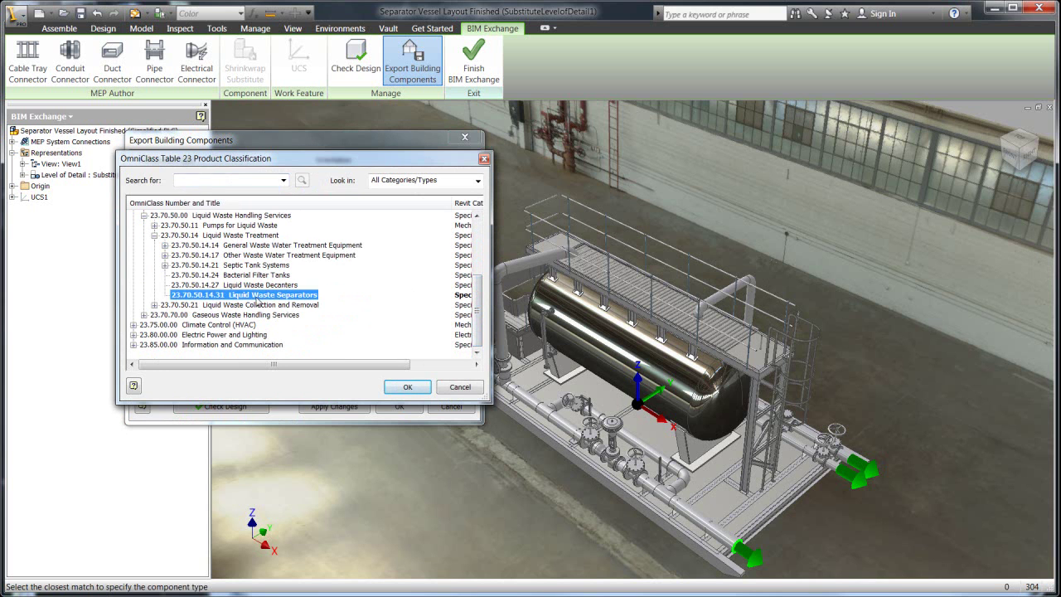
pyautogui.click(402, 387)
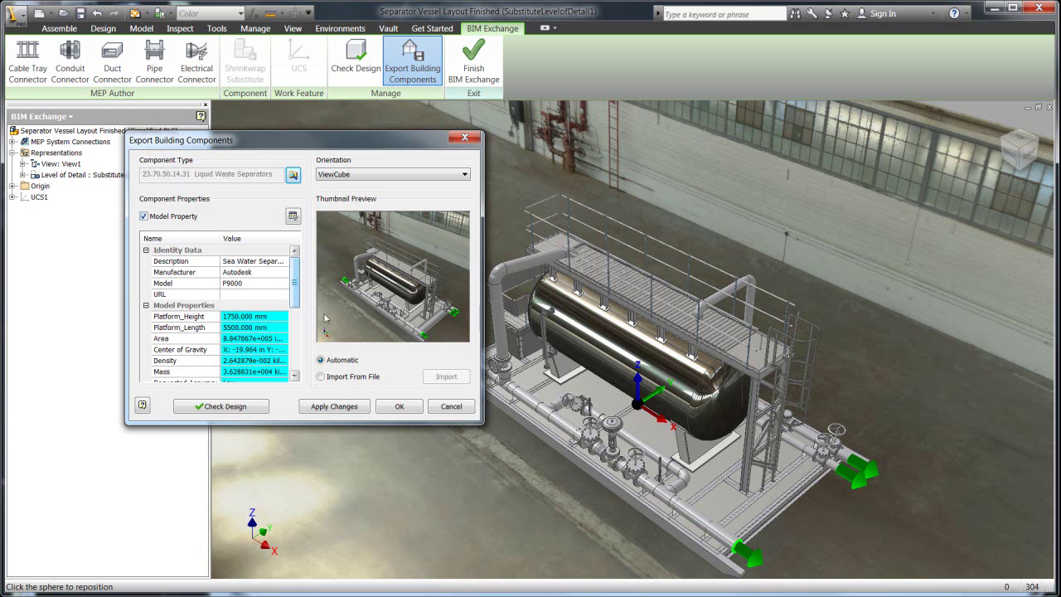
# Export the component as an Autodesk Exchange file named Separator Vessel Layout Shrinkwrapped in the Process Equipment folder
pyautogui.click(398, 407)
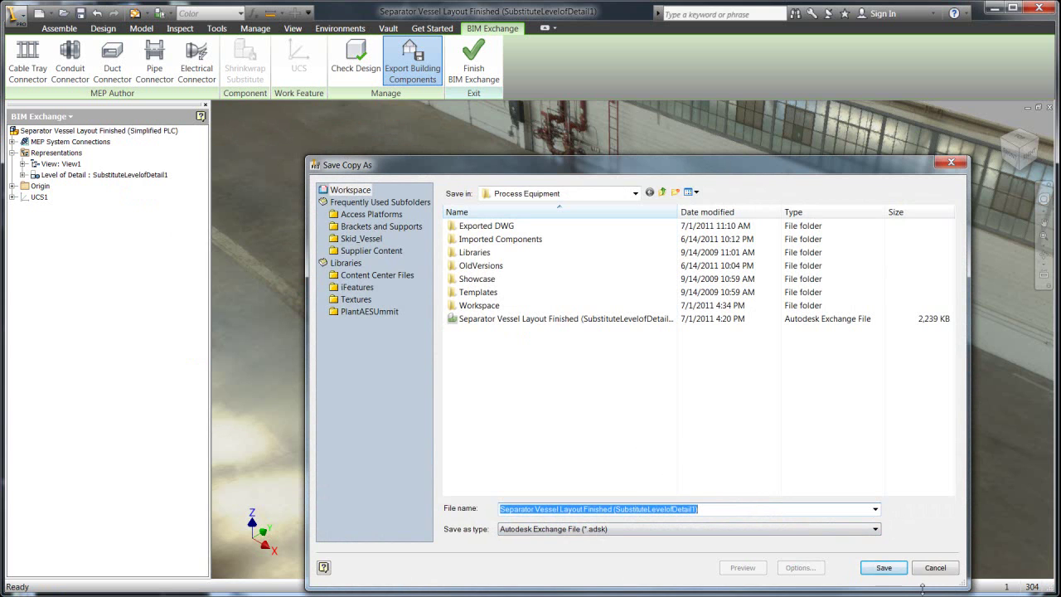
pyautogui.moveTo(777, 508); pyautogui.dragTo(610, 512)
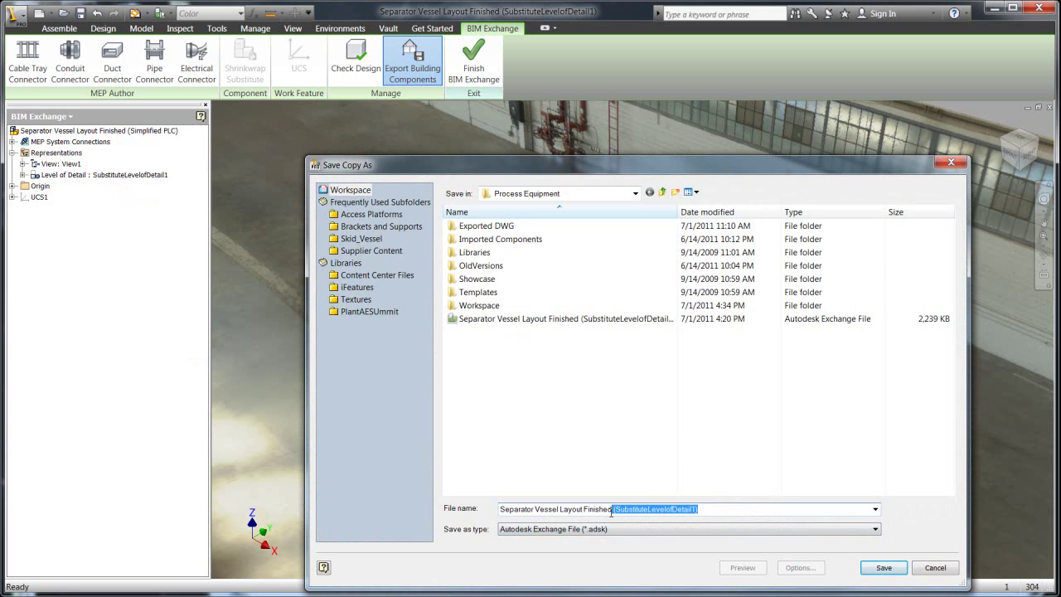
pyautogui.press('BackSpace')
pyautogui.hotkey('ctrl', 'shift', 'Left')
pyautogui.press('BackSpace')
pyautogui.write('Shrin')
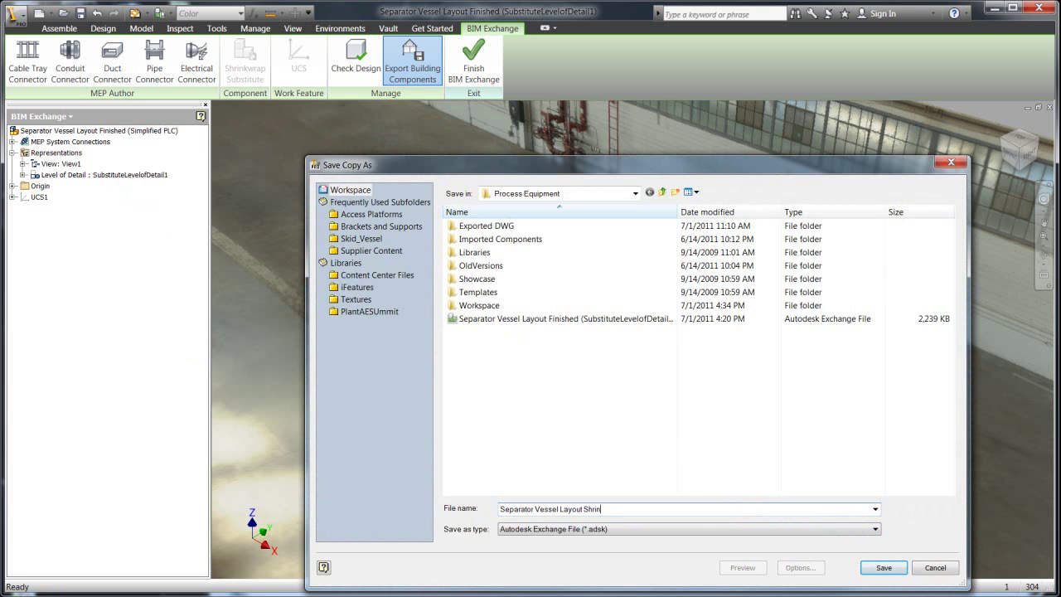
pyautogui.write('kwarp')
pyautogui.press('BackSpace')
pyautogui.press('BackSpace')
pyautogui.press('BackSpace')
pyautogui.write('rapped')
pyautogui.press('Return')
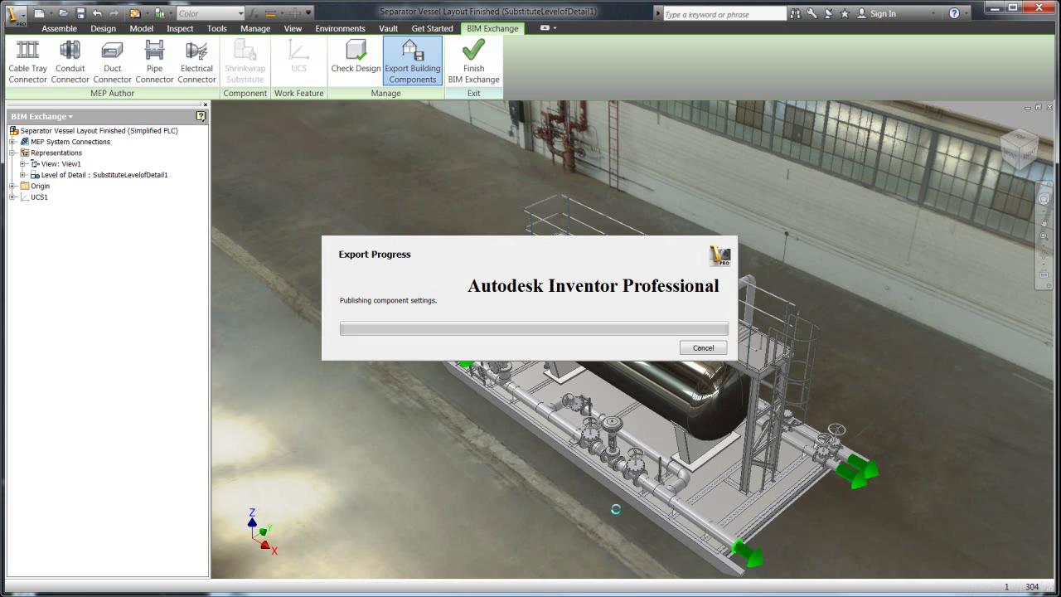